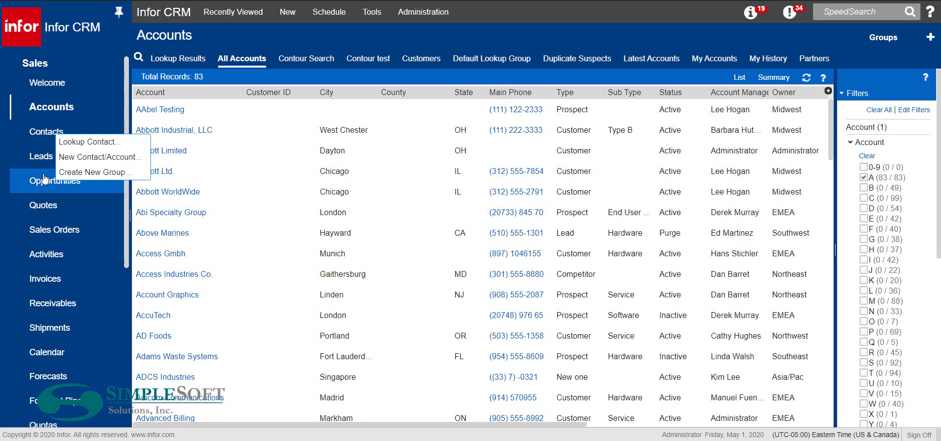
# Examine the fields available for searching in the account lookup, and close the lookup.
pyautogui.moveTo(45, 179)
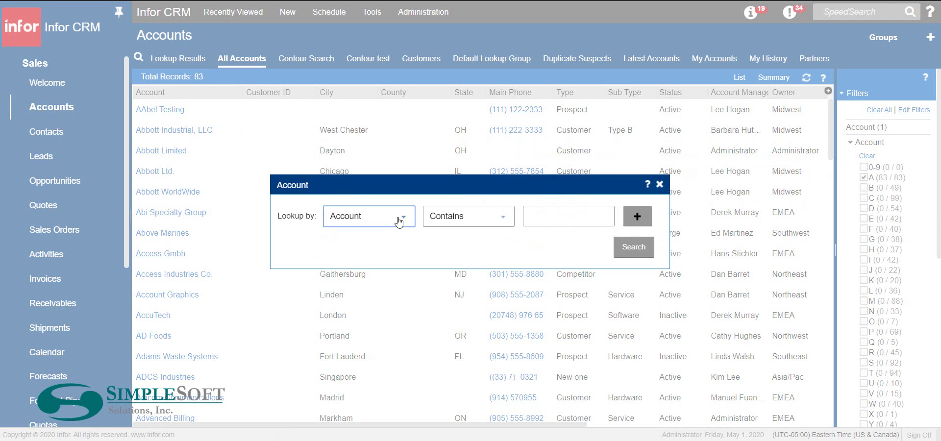
pyautogui.click(400, 221)
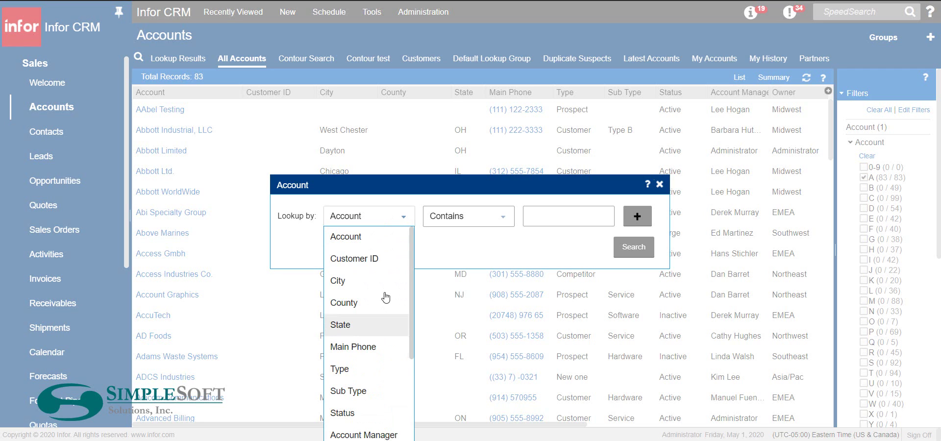
pyautogui.click(405, 222)
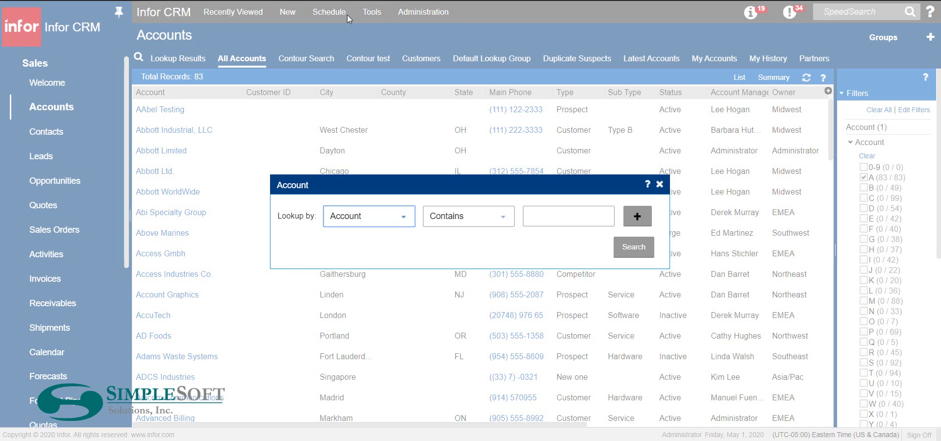
pyautogui.click(659, 184)
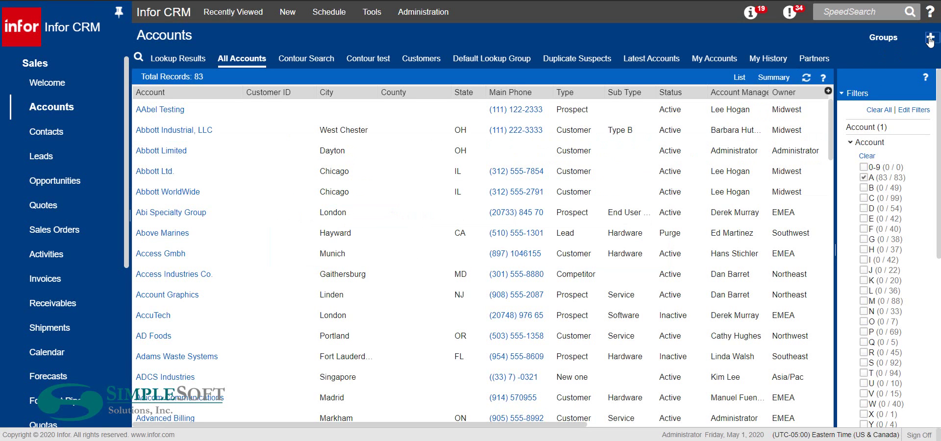
# Create a new account group and name it "Default Group".
pyautogui.click(930, 38)
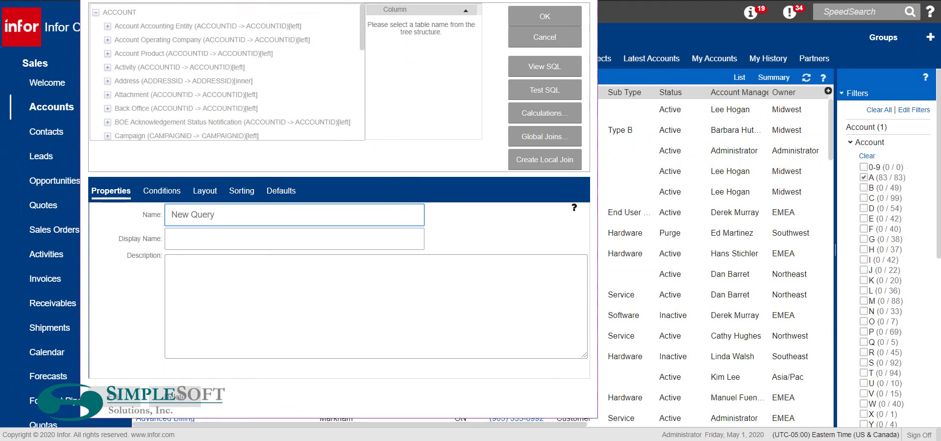
pyautogui.moveTo(221, 217); pyautogui.dragTo(145, 228)
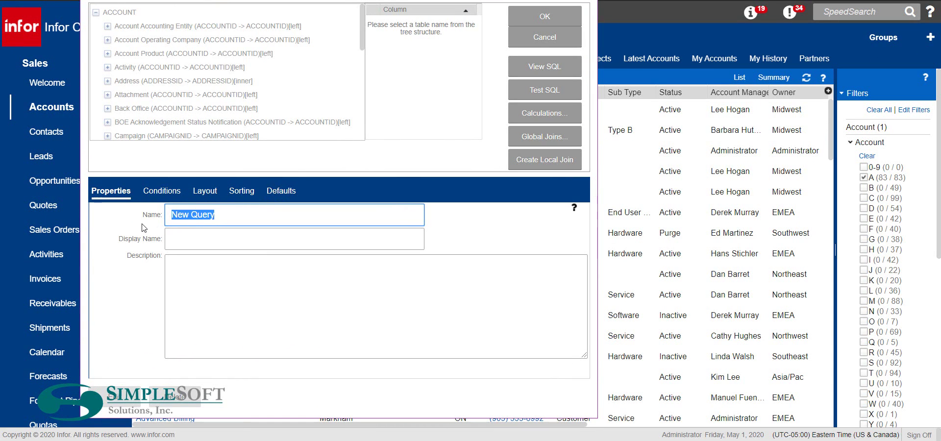
pyautogui.write('Default ')
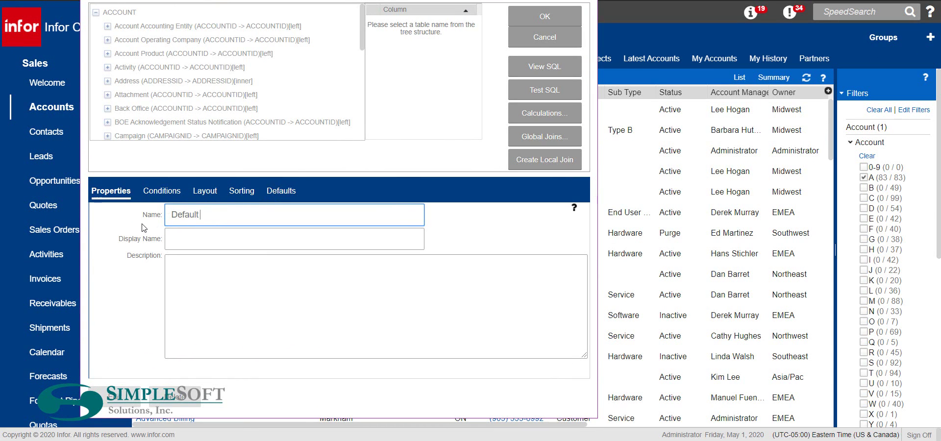
pyautogui.write('Group')
# Delete the Sub-Type column from the new group's layout.
pyautogui.click(157, 194)
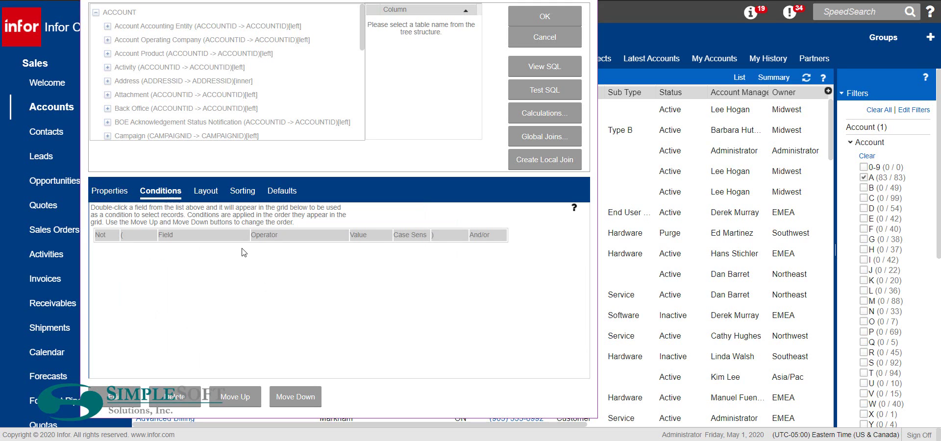
pyautogui.click(207, 193)
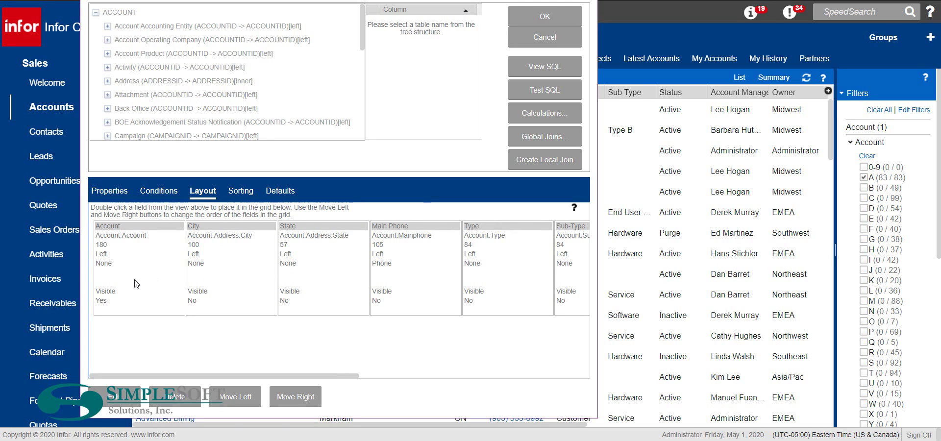
pyautogui.moveTo(231, 380); pyautogui.dragTo(206, 372)
pyautogui.moveTo(289, 379); pyautogui.dragTo(363, 387)
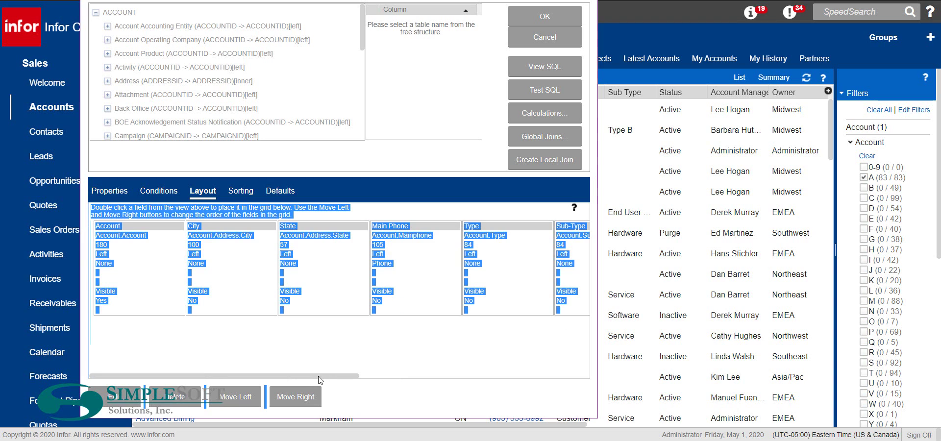
pyautogui.click(287, 342)
pyautogui.moveTo(252, 379); pyautogui.dragTo(395, 378)
pyautogui.click(316, 299)
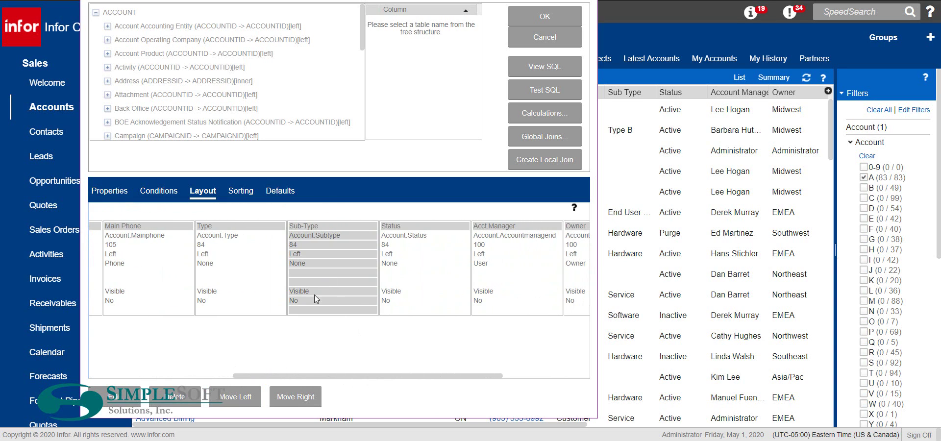
pyautogui.click(186, 398)
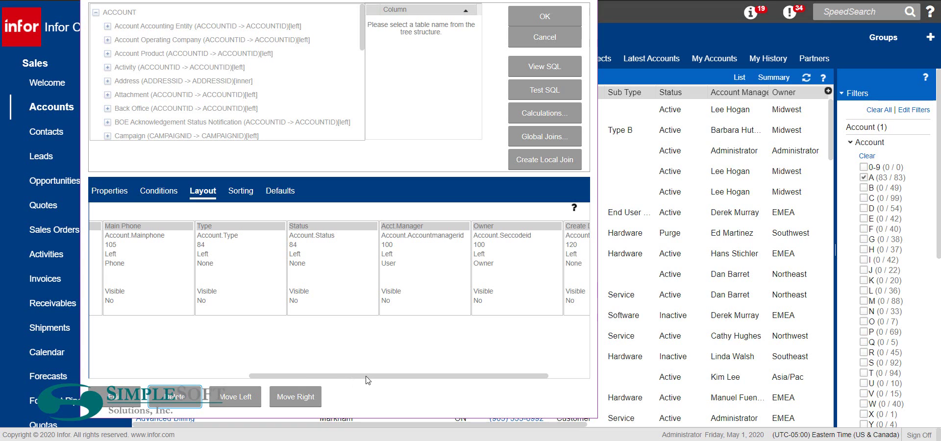
# Add the "Contact Name (Prefix First ..." field from the Contact table to the group's layout.
pyautogui.moveTo(368, 380); pyautogui.dragTo(440, 382)
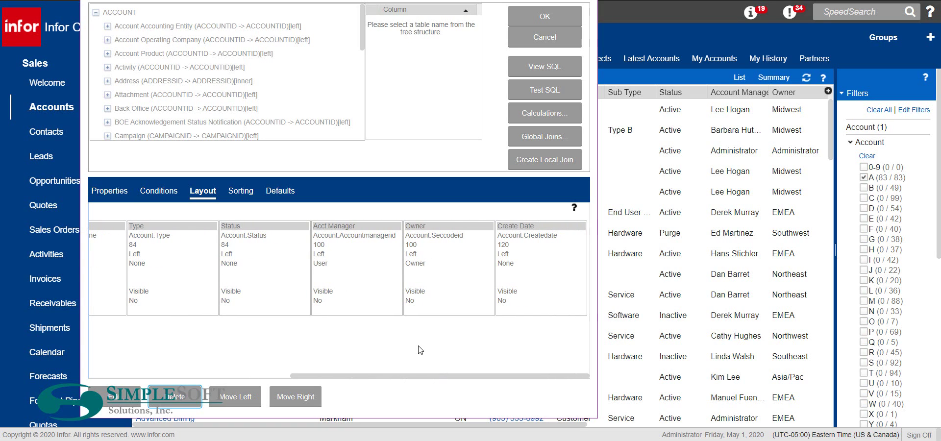
pyautogui.scroll(-1, 156, 84)
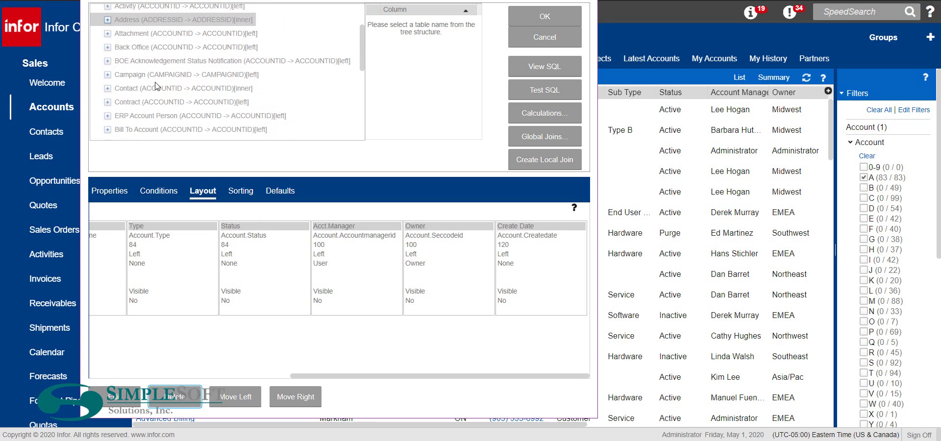
pyautogui.click(131, 89)
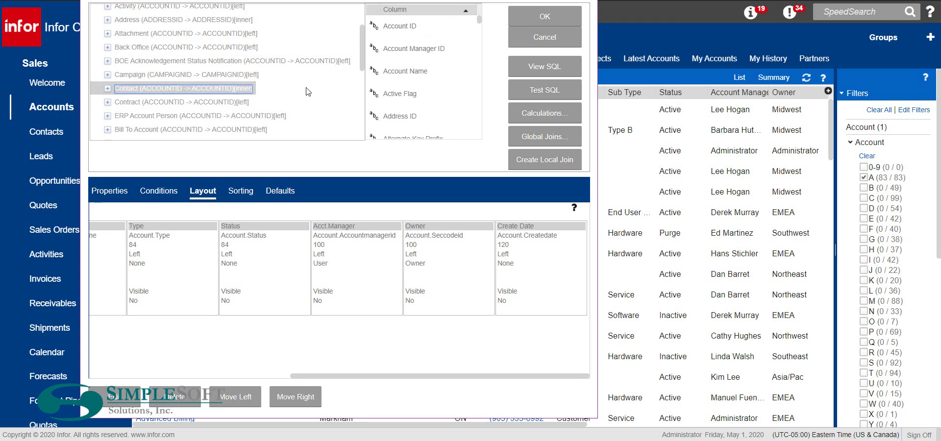
pyautogui.scroll(-2, 422, 58)
pyautogui.scroll(-6, 425, 60)
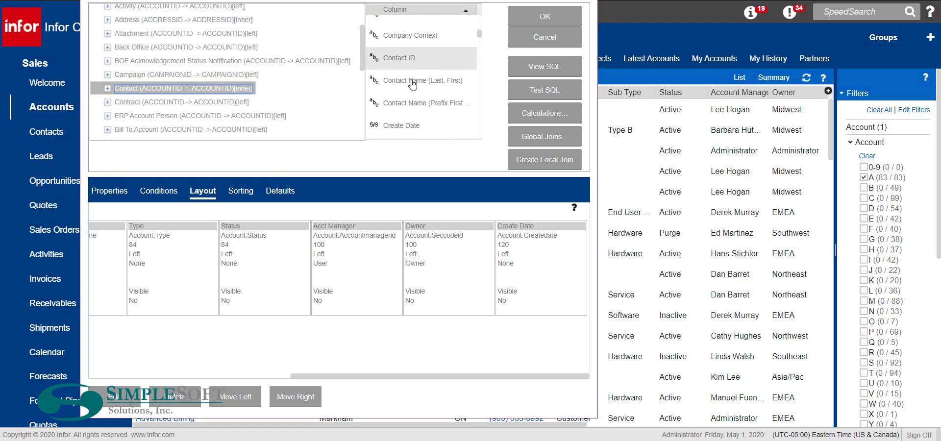
pyautogui.doubleClick(412, 103)
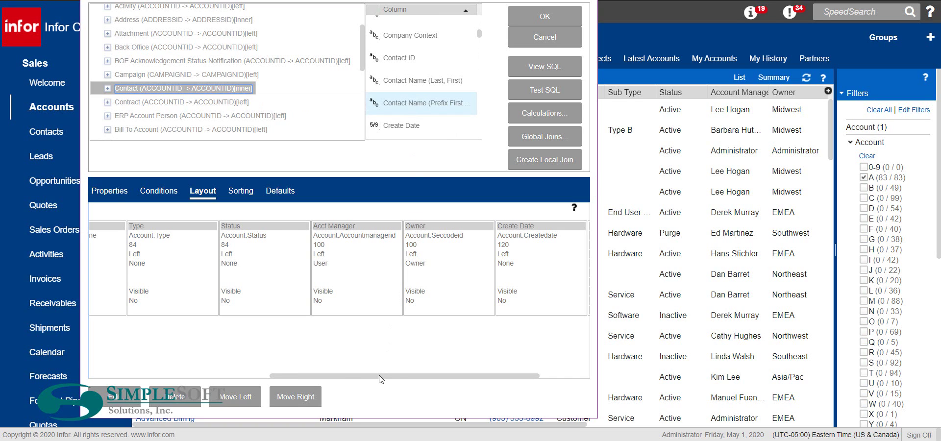
# Reorder the layout so the Contact Name column sits directly after the Account column.
pyautogui.click(231, 398)
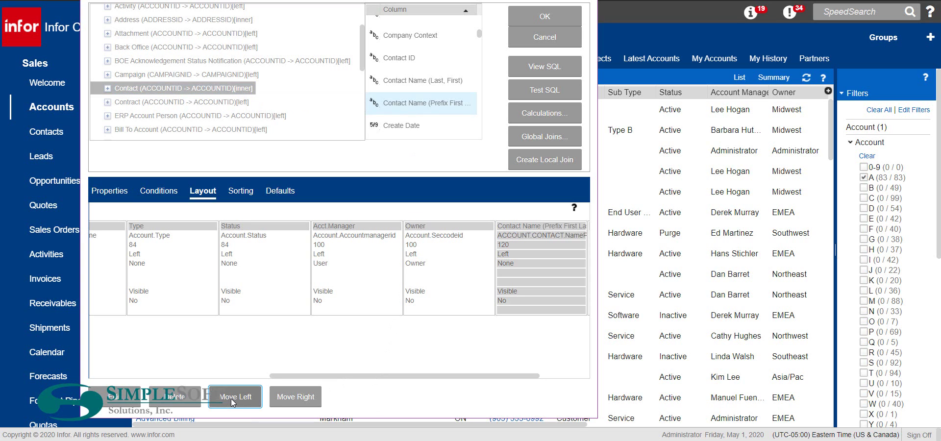
pyautogui.click(231, 399)
pyautogui.click(230, 399)
pyautogui.click(231, 399)
pyautogui.click(231, 399)
pyautogui.click(231, 398)
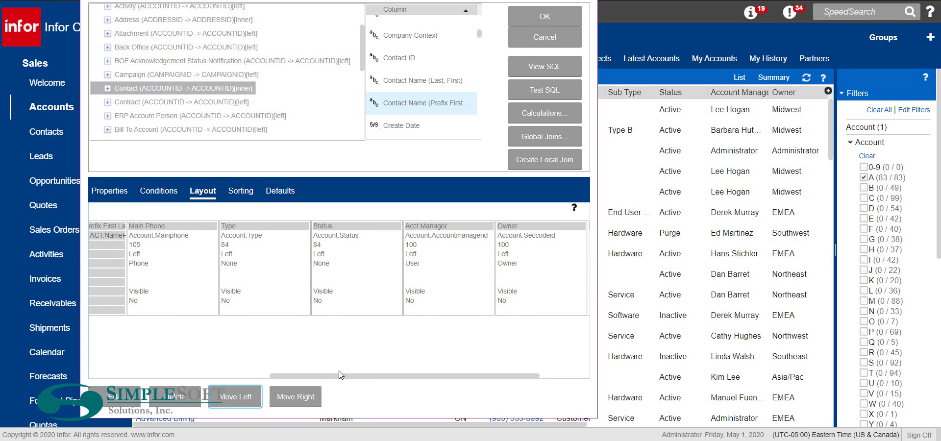
pyautogui.moveTo(341, 375); pyautogui.dragTo(203, 385)
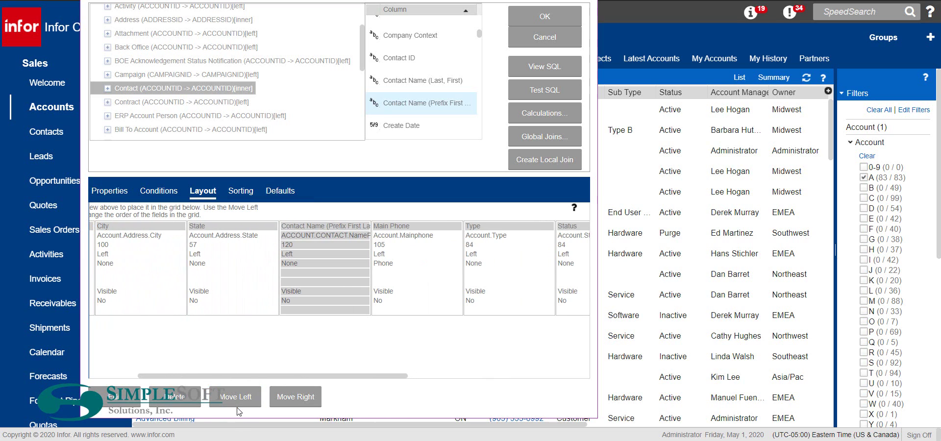
pyautogui.click(236, 397)
pyautogui.click(237, 397)
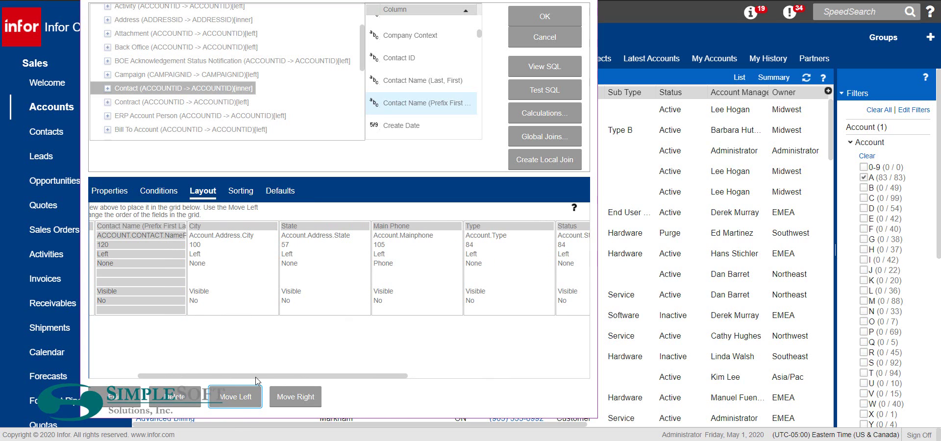
pyautogui.moveTo(256, 378); pyautogui.dragTo(176, 377)
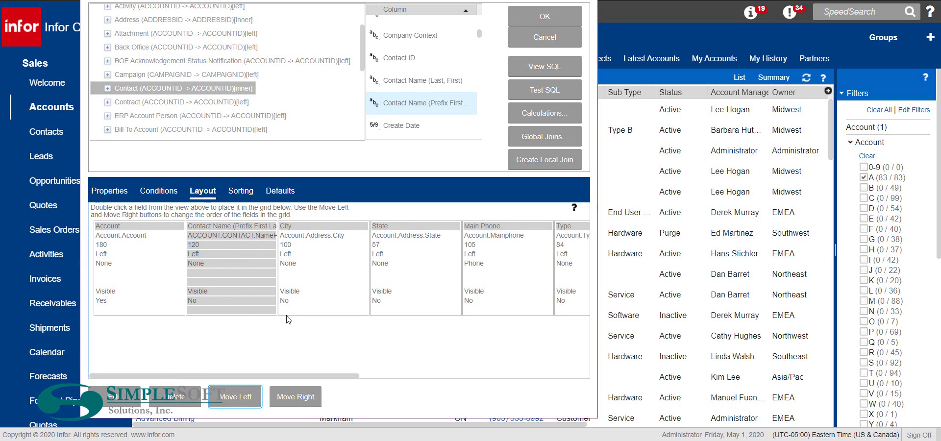
# Enable Entity Linked for the Contact Name column in the layout.
pyautogui.rightClick(252, 268)
pyautogui.click(121, 397)
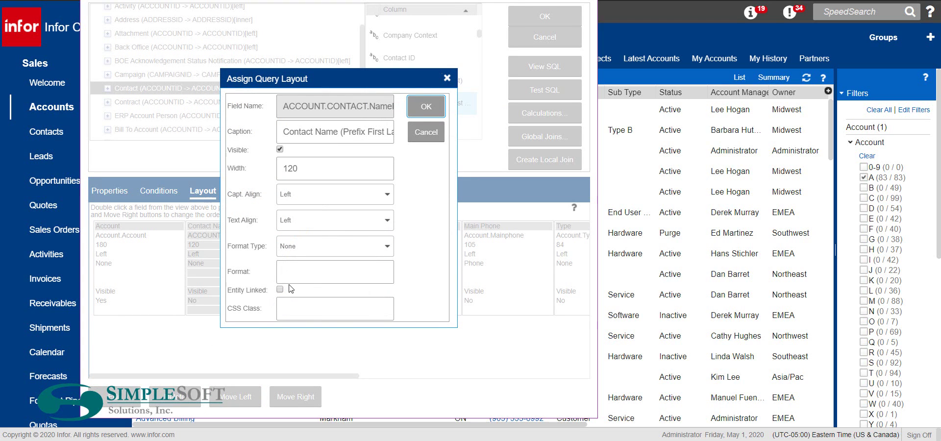
pyautogui.click(280, 290)
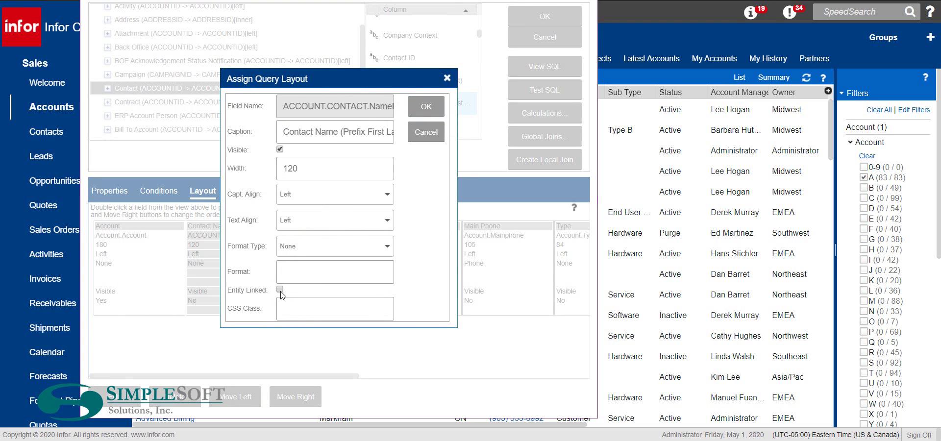
pyautogui.click(425, 109)
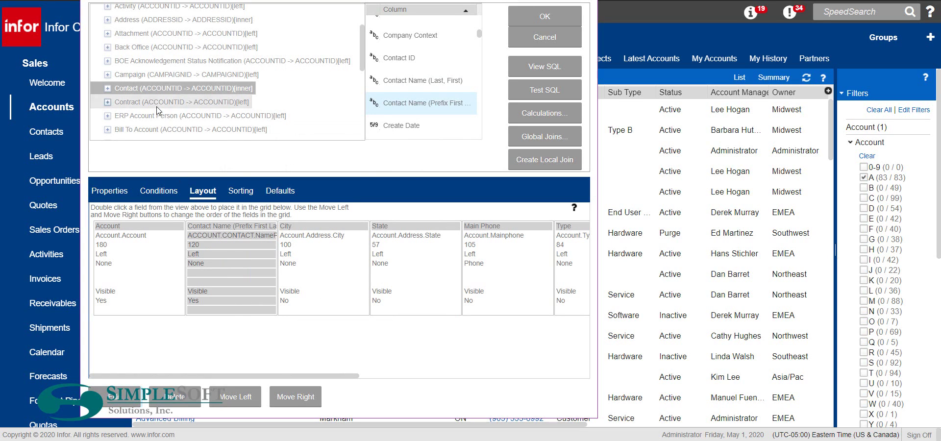
# Add the Description field from the Opportunity table to the group's layout.
pyautogui.scroll(-1, 158, 111)
pyautogui.scroll(-3, 157, 111)
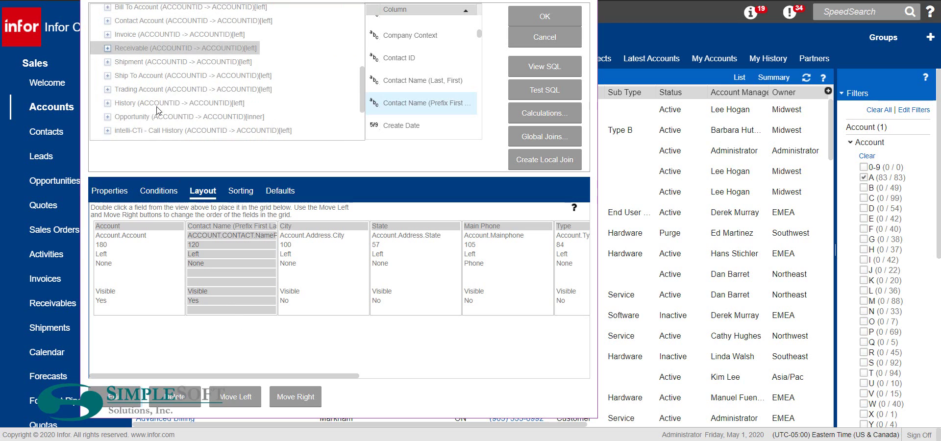
pyautogui.click(151, 116)
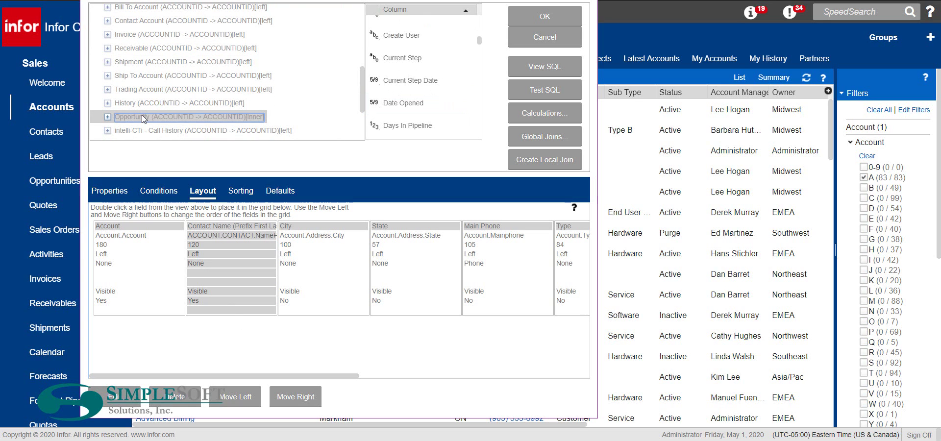
pyautogui.scroll(-3, 399, 98)
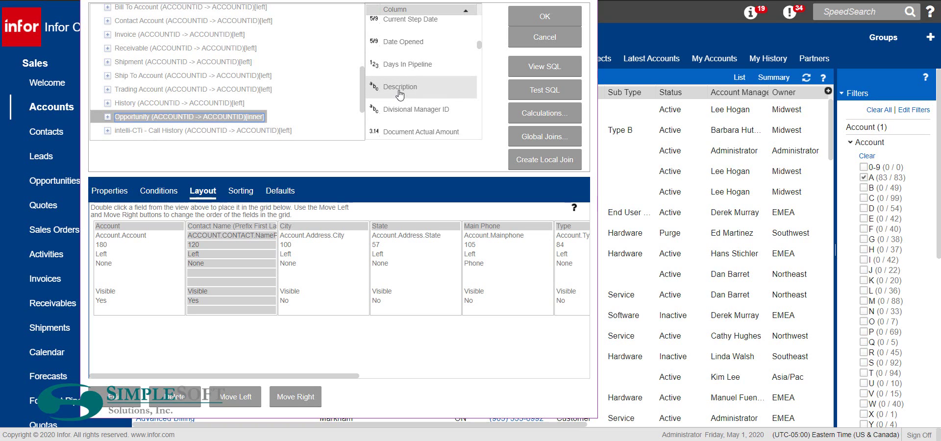
pyautogui.doubleClick(401, 94)
# Reorder the layout so the opportunity Description column sits directly after the Contact Name column.
pyautogui.click(247, 400)
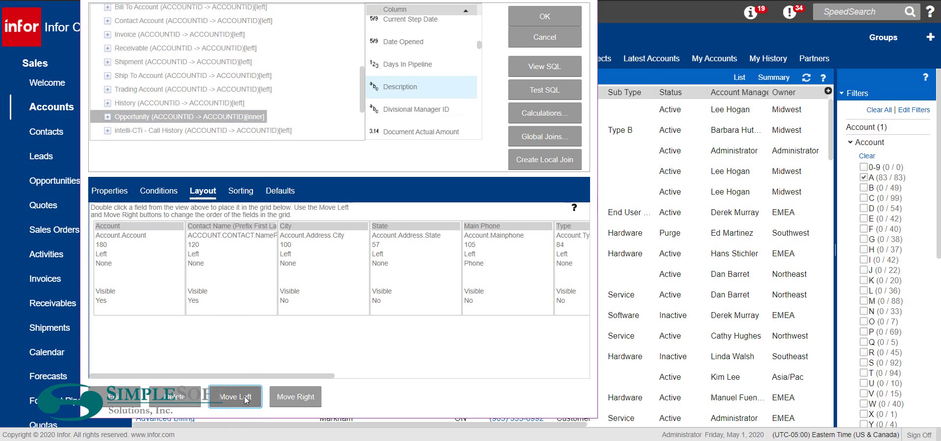
pyautogui.click(246, 400)
pyautogui.click(246, 400)
pyautogui.click(247, 400)
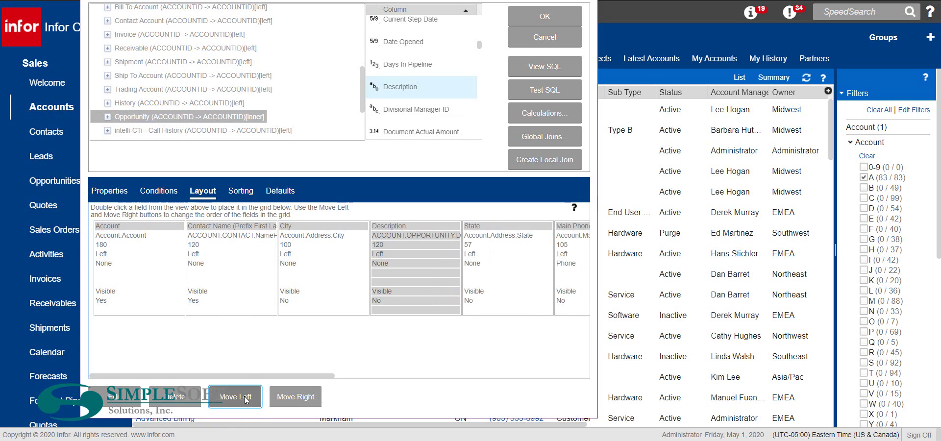
pyautogui.click(246, 400)
# Enable Entity Linked for the opportunity Description column and save the new group.
pyautogui.rightClick(321, 284)
pyautogui.click(338, 294)
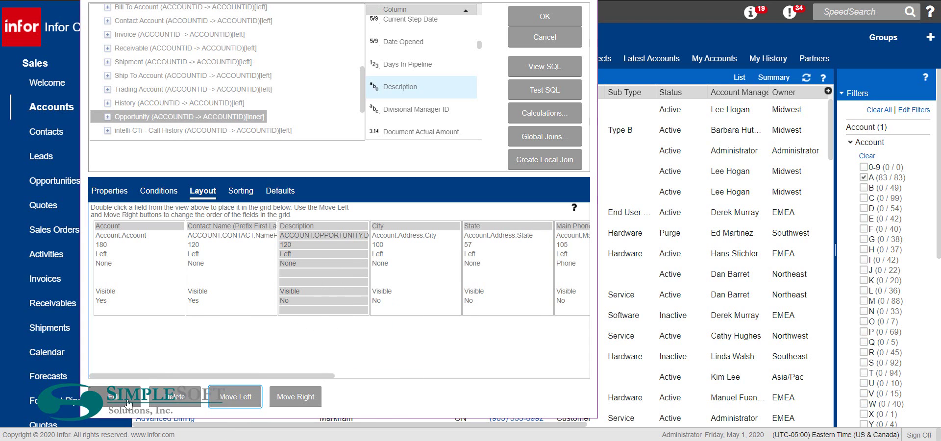
pyautogui.click(281, 293)
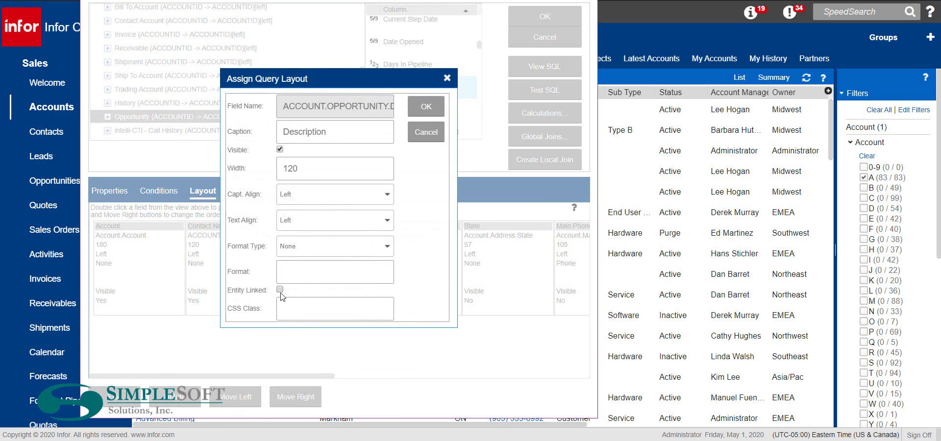
pyautogui.click(414, 108)
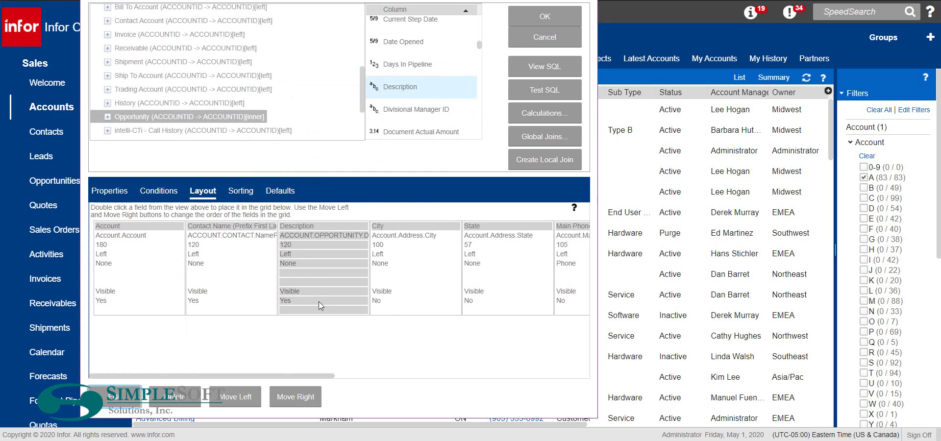
pyautogui.moveTo(319, 302)
pyautogui.click(529, 18)
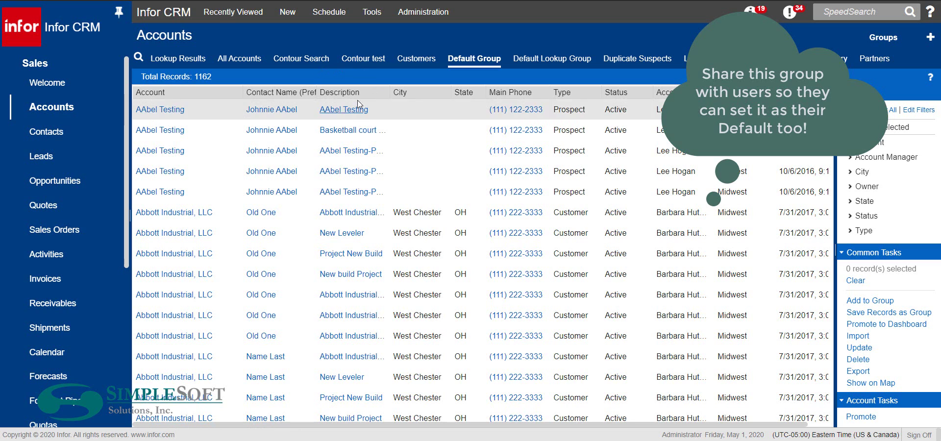
# Change the caption of the opportunity Description column in the Default Group layout to Opp Description and save the group.
pyautogui.click(458, 61)
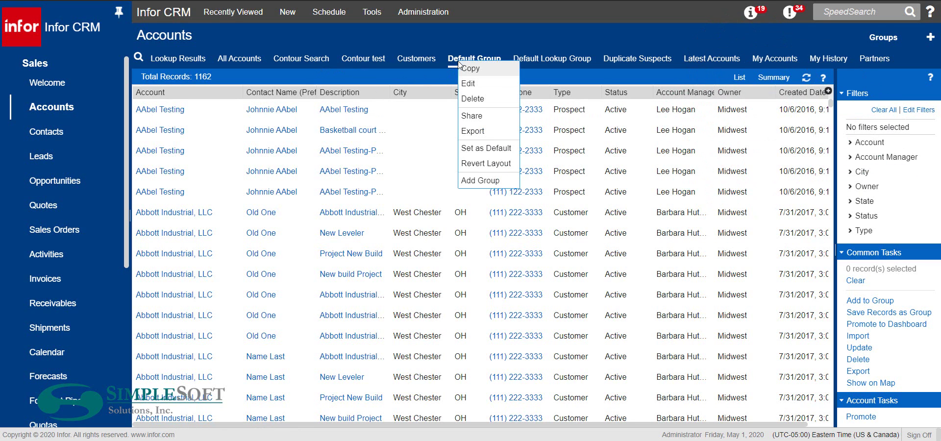
pyautogui.click(469, 84)
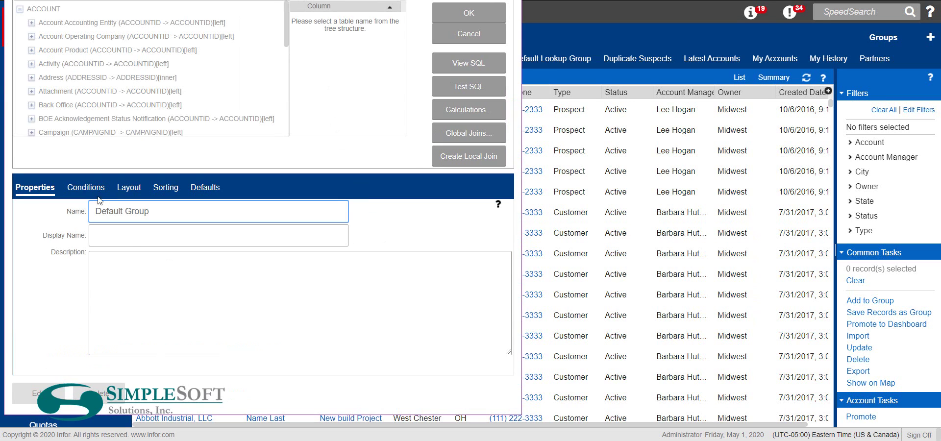
pyautogui.click(91, 191)
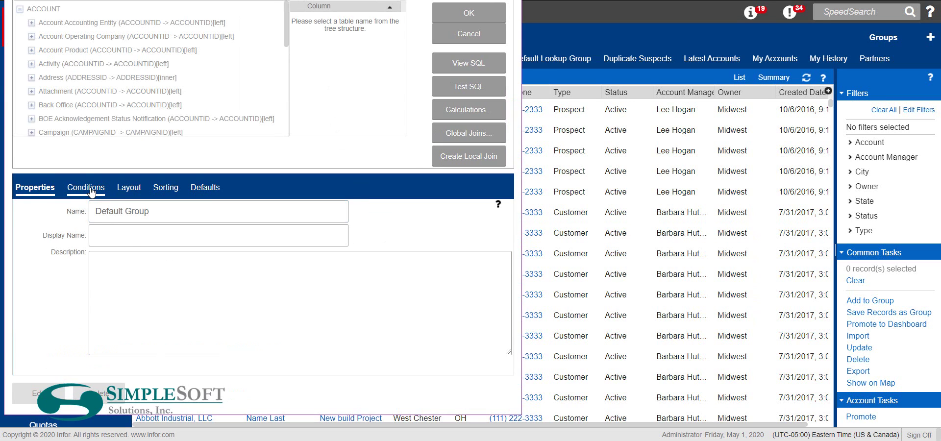
pyautogui.click(126, 192)
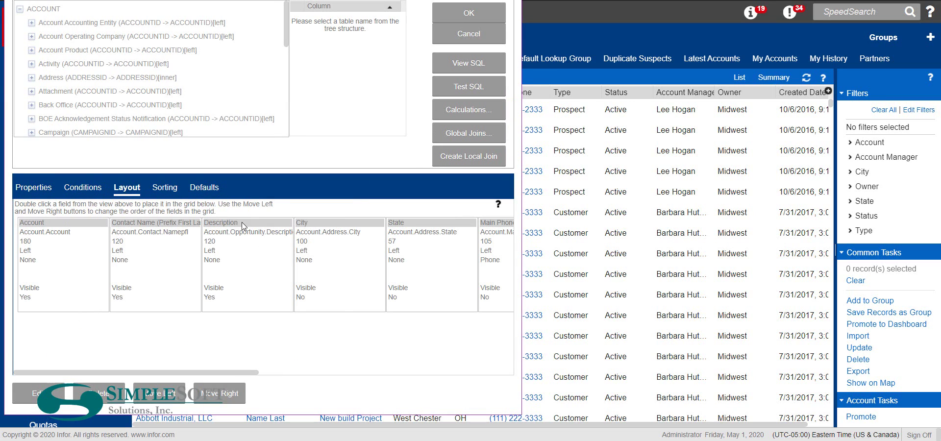
pyautogui.click(227, 265)
pyautogui.click(35, 398)
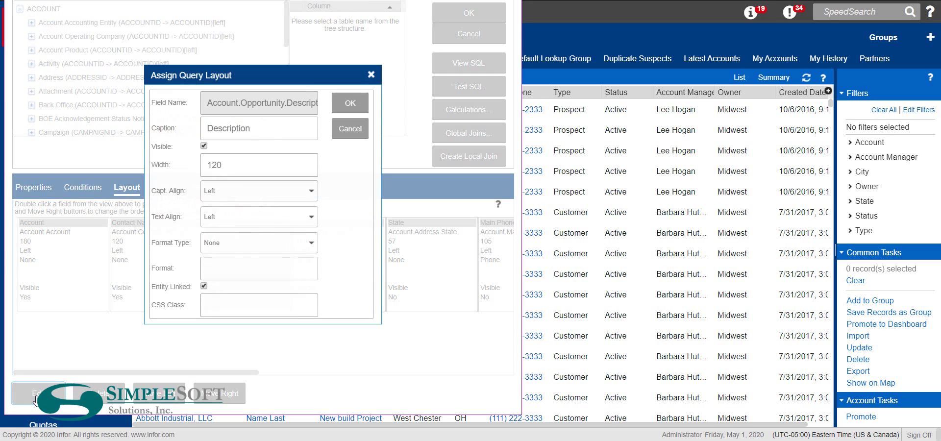
pyautogui.click(209, 128)
pyautogui.write('Opp')
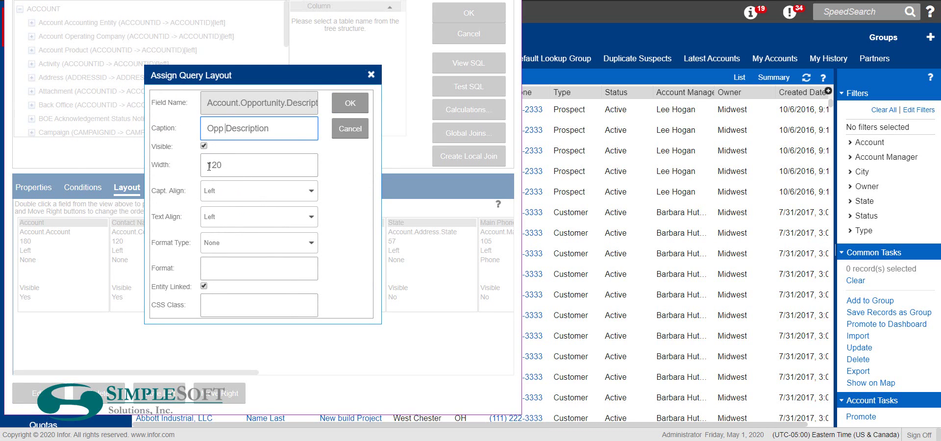
pyautogui.click(337, 109)
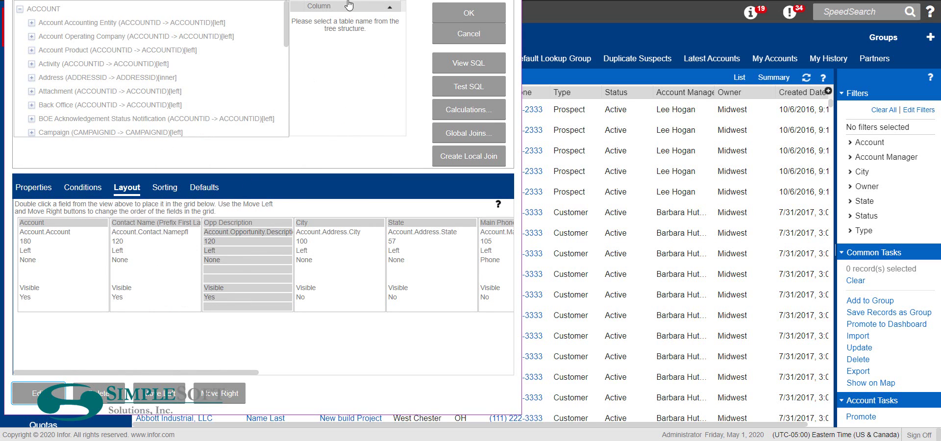
pyautogui.click(474, 15)
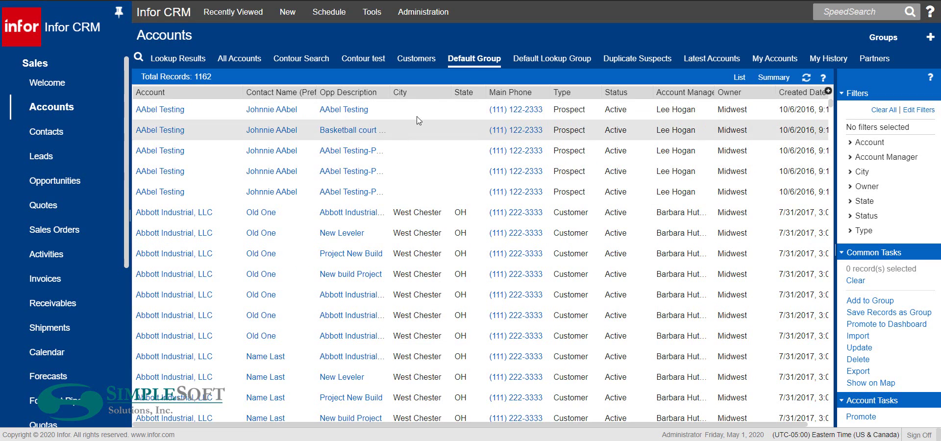
# Set the Default Lookup Layout to Default Group in the user's group options.
pyautogui.click(376, 15)
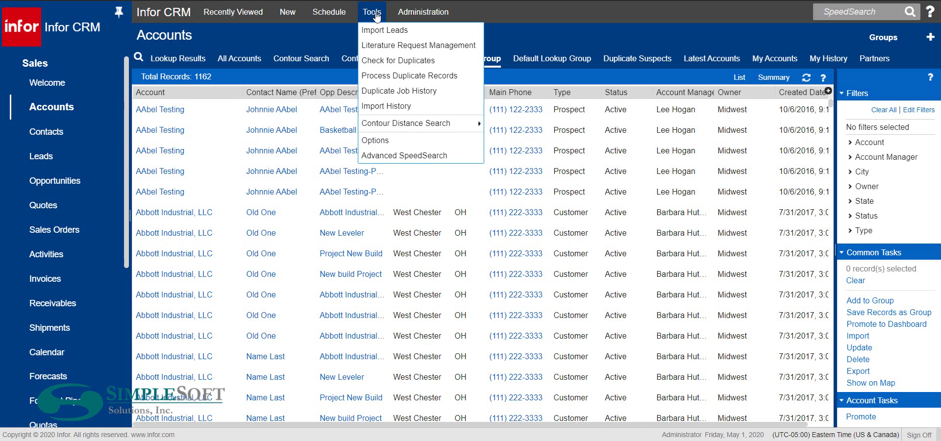
pyautogui.click(371, 142)
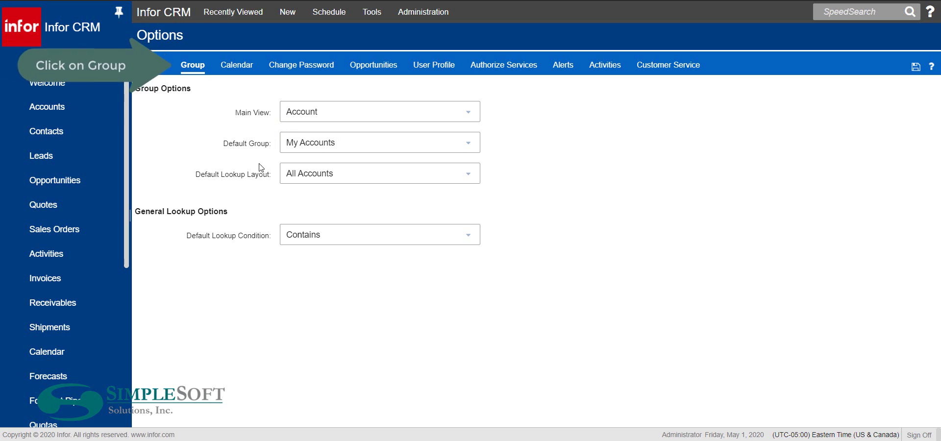
pyautogui.click(291, 181)
pyautogui.scroll(-4, 309, 237)
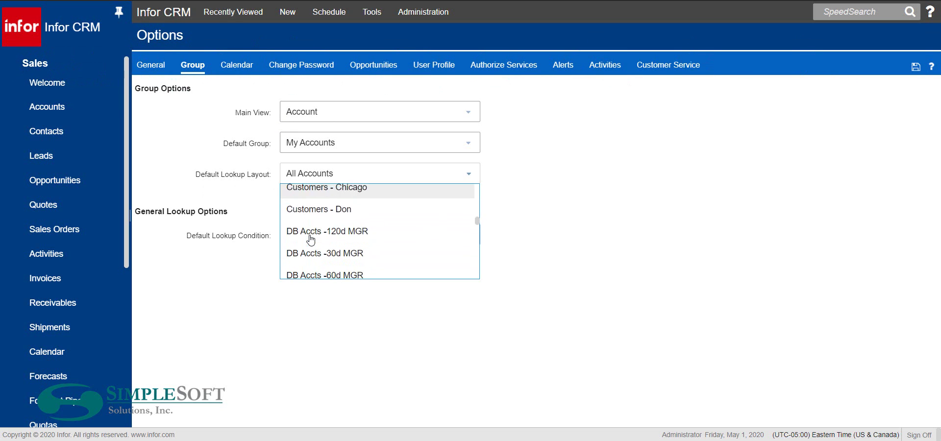
pyautogui.scroll(-1, 310, 239)
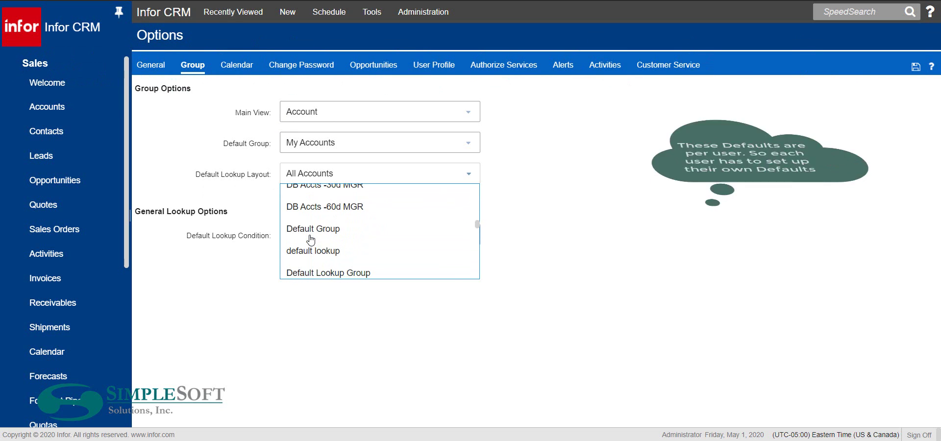
pyautogui.click(337, 231)
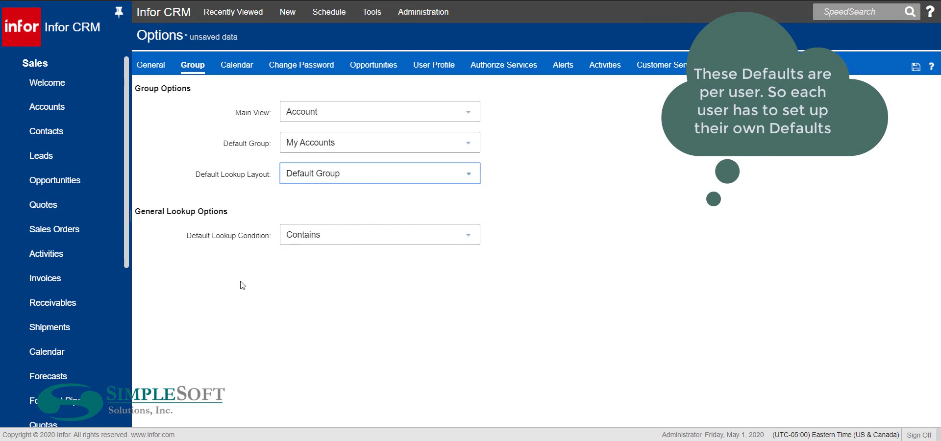
# Set the Default Lookup Condition to Starting With and save the options.
pyautogui.click(333, 240)
pyautogui.click(319, 260)
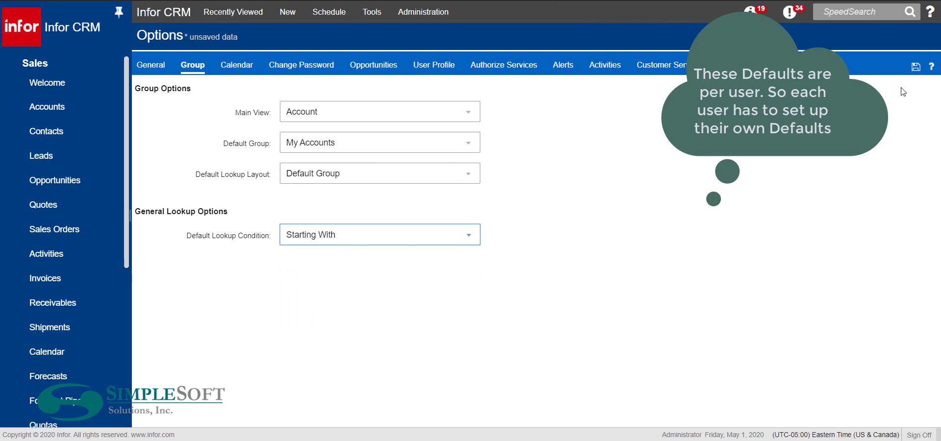
pyautogui.click(915, 67)
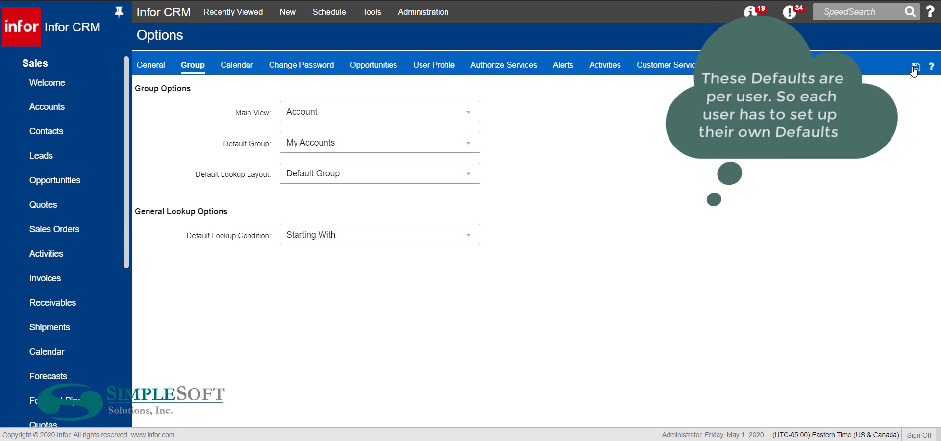
# Open the account lookup and switch its lookup field to Opp Description and back to Account.
pyautogui.rightClick(60, 107)
pyautogui.click(79, 115)
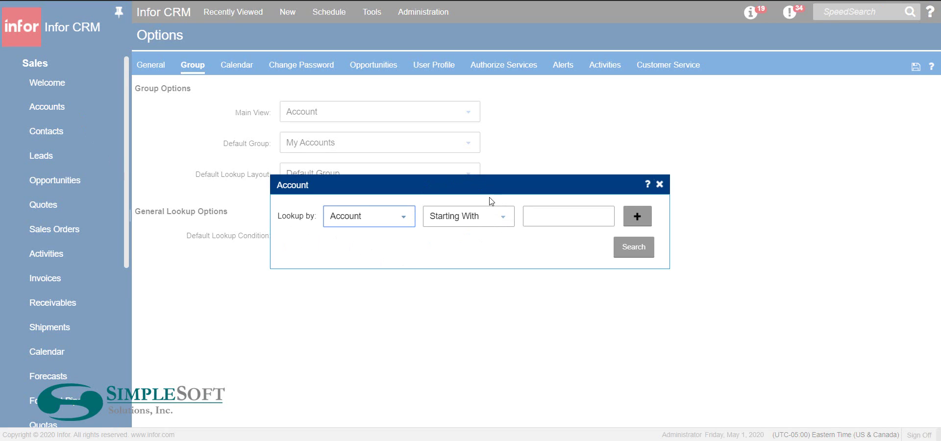
pyautogui.click(397, 224)
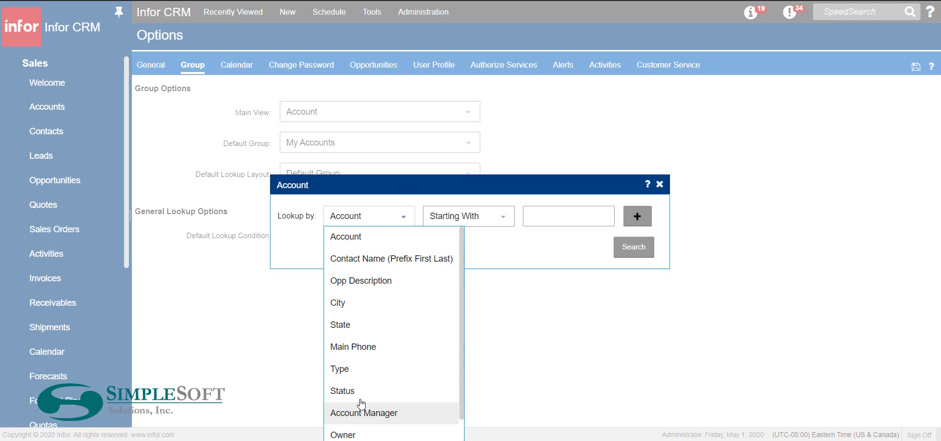
pyautogui.click(360, 283)
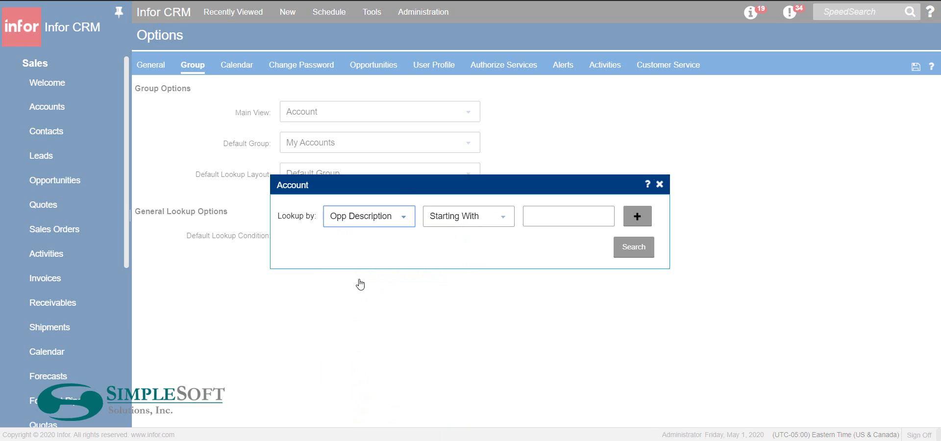
pyautogui.click(403, 218)
pyautogui.click(382, 240)
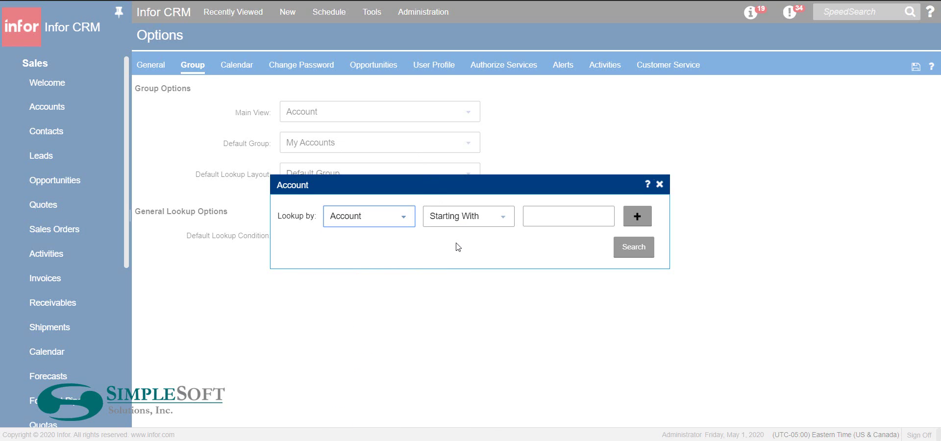
# Add three condition rows to the account lookup, choosing State for the first added row and Opp Description for the second.
pyautogui.click(631, 220)
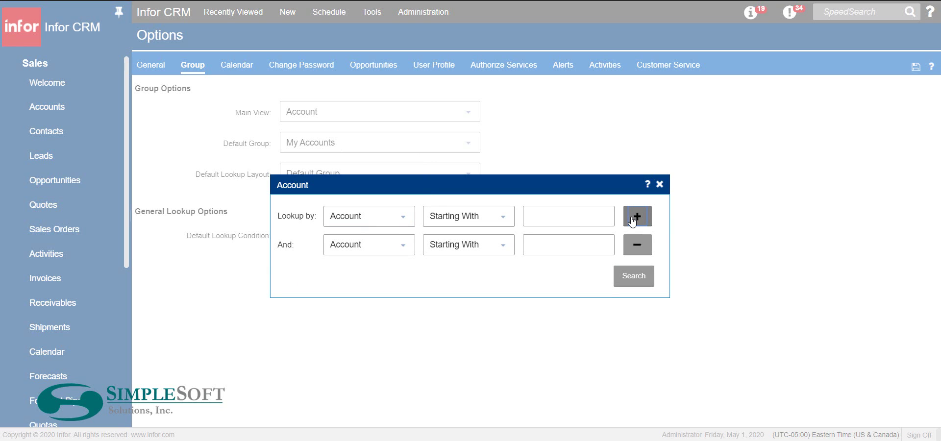
pyautogui.click(633, 220)
pyautogui.click(633, 221)
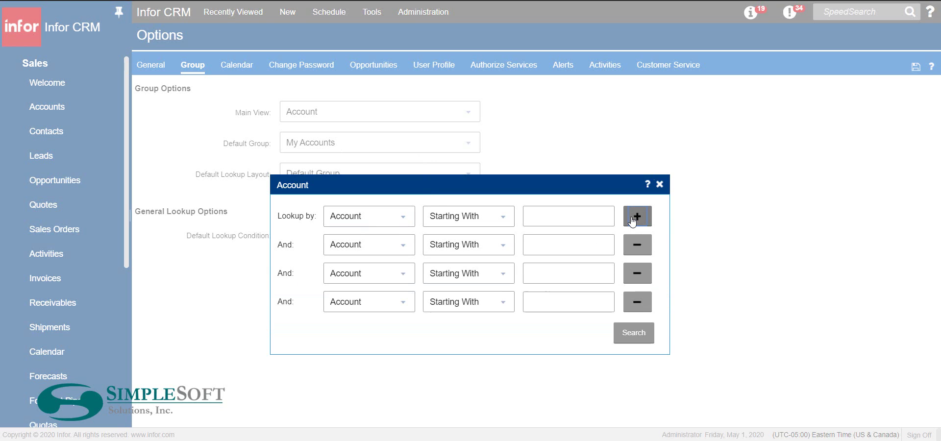
pyautogui.click(403, 247)
pyautogui.click(377, 102)
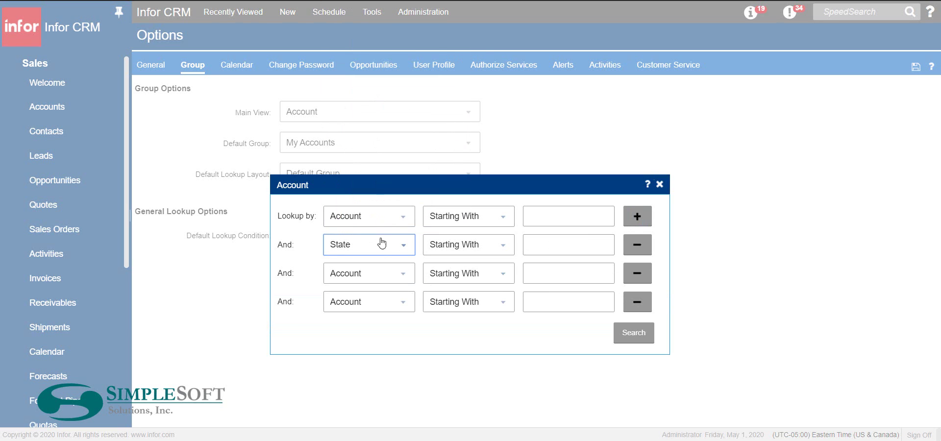
pyautogui.click(403, 275)
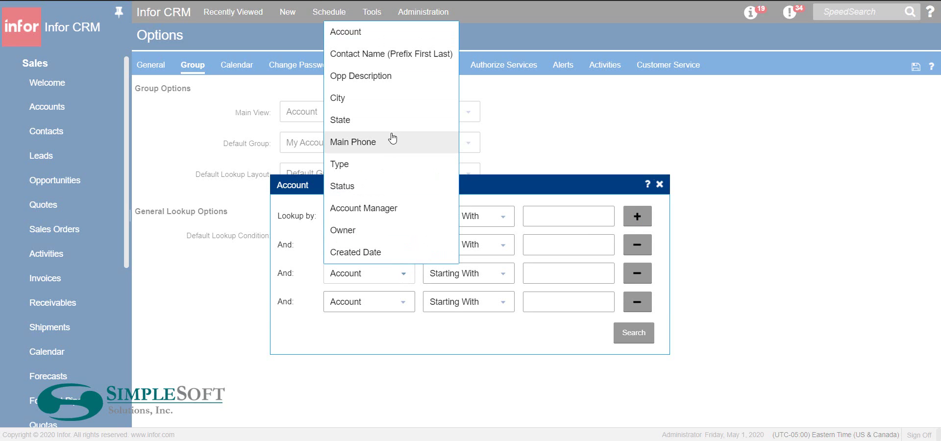
pyautogui.click(380, 79)
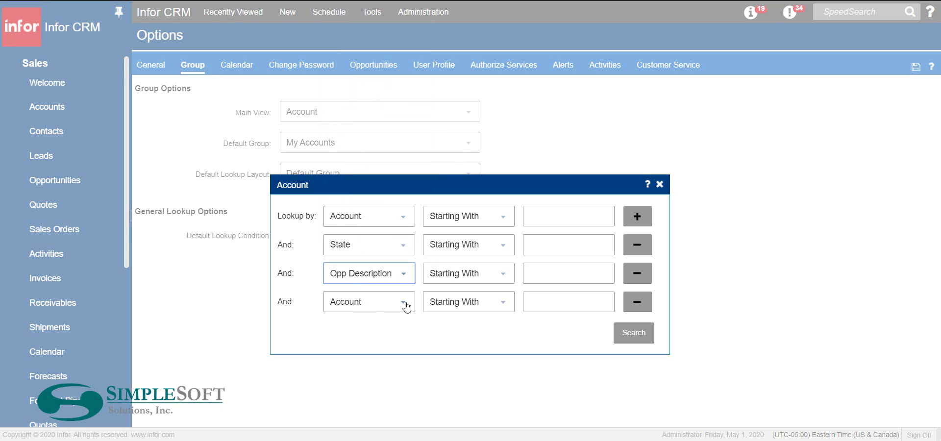
# Set the State and Opp Description conditions to Equal to and the last Account condition to Contains, and close the lookup without searching.
pyautogui.click(457, 275)
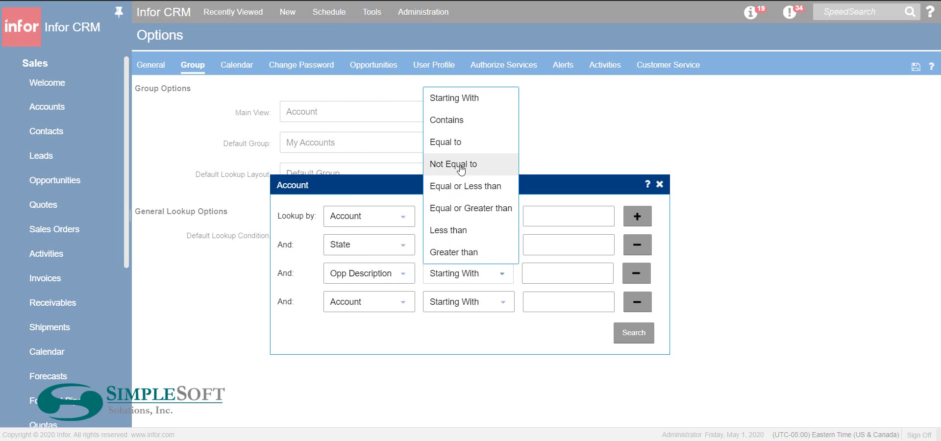
pyautogui.click(458, 147)
pyautogui.click(480, 251)
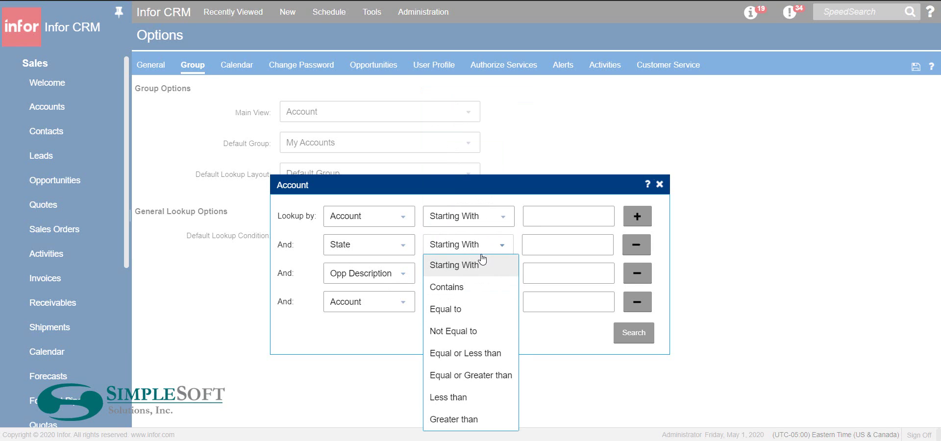
pyautogui.click(466, 309)
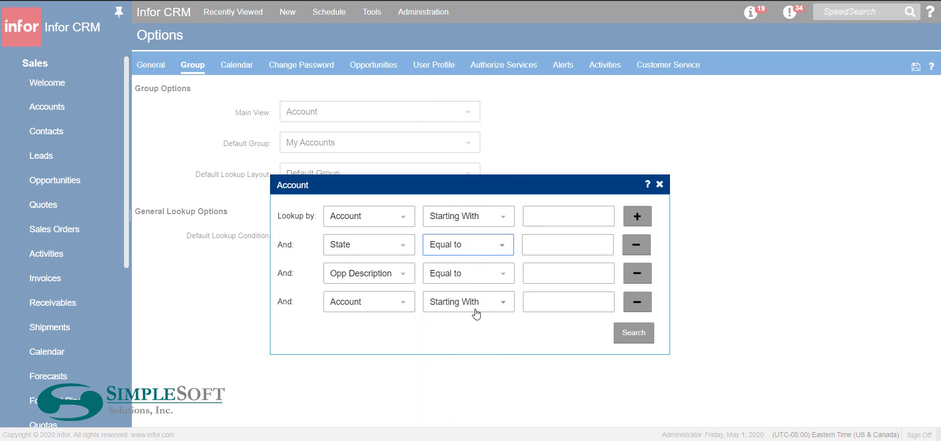
pyautogui.click(473, 304)
pyautogui.click(459, 152)
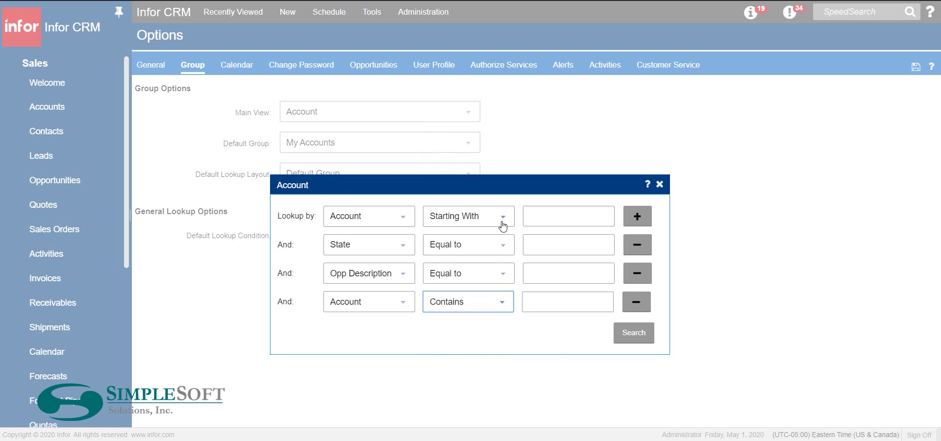
pyautogui.click(660, 184)
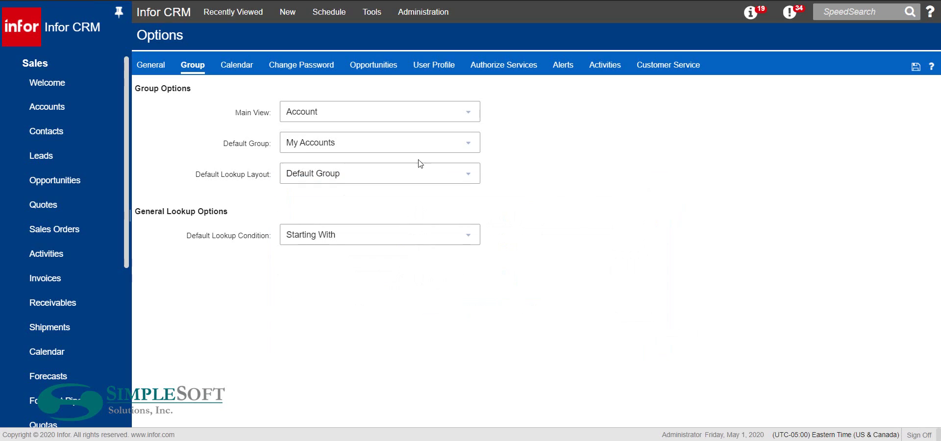
# Filter the Default Group accounts list by the state AL.
pyautogui.click(55, 110)
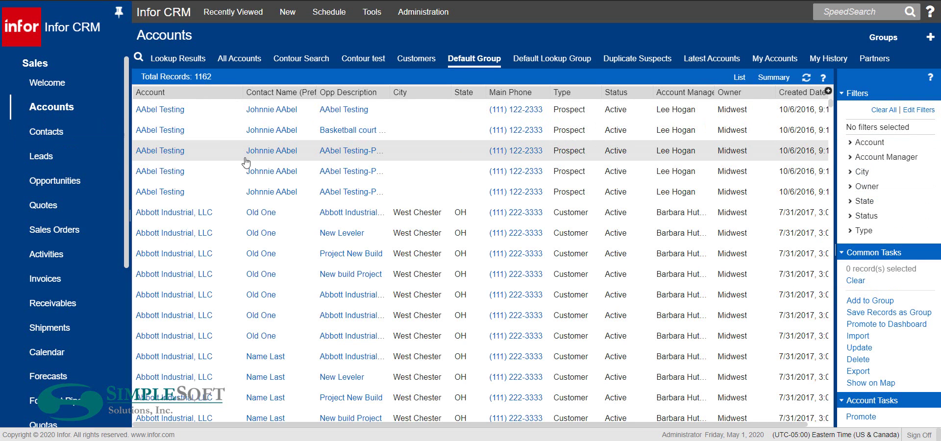
pyautogui.click(852, 202)
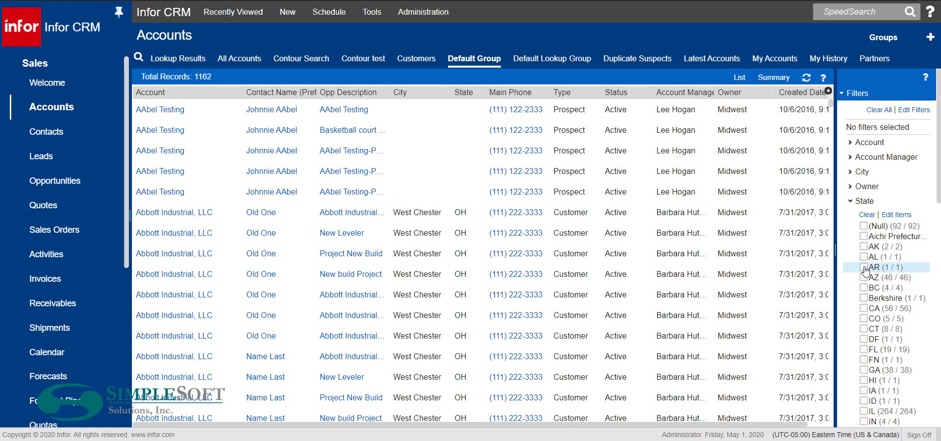
pyautogui.click(863, 257)
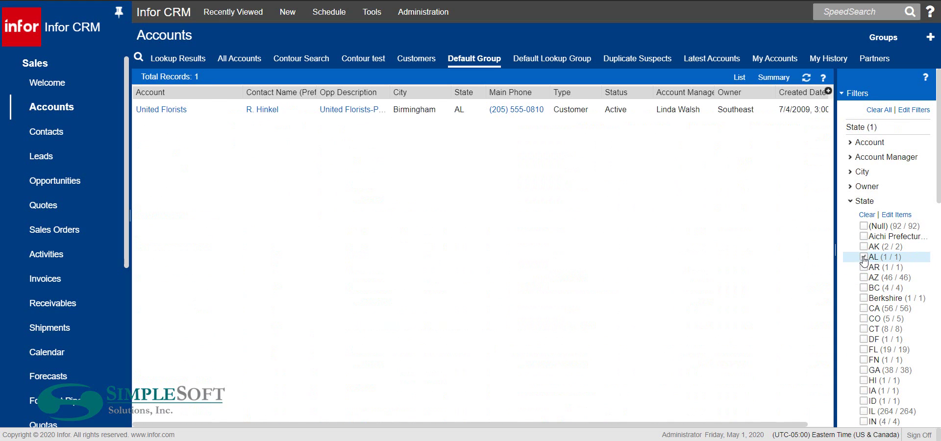